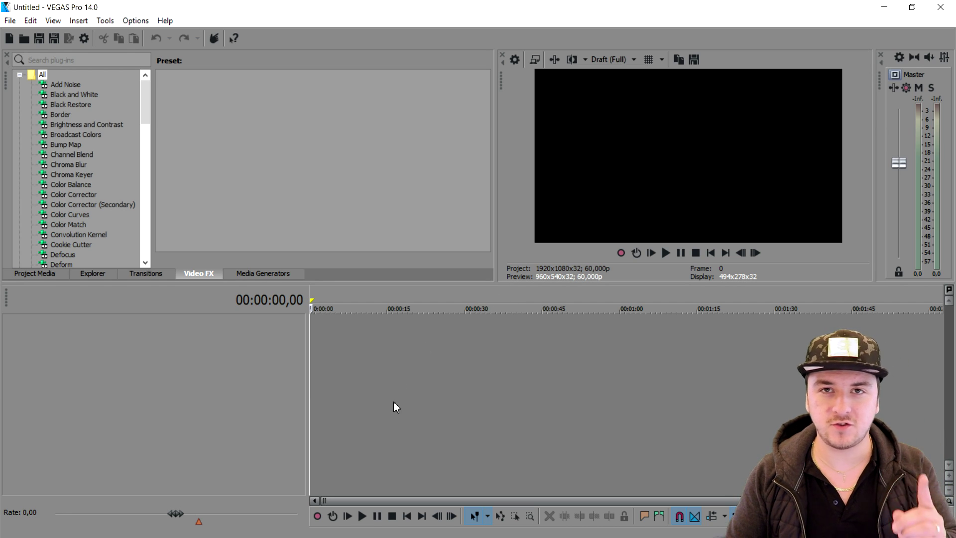
Step: Bring the Software Informer page for Sony Preset Manager forward in Chrome
{"action": "mouse_move", "coordinate": [406, 537]}
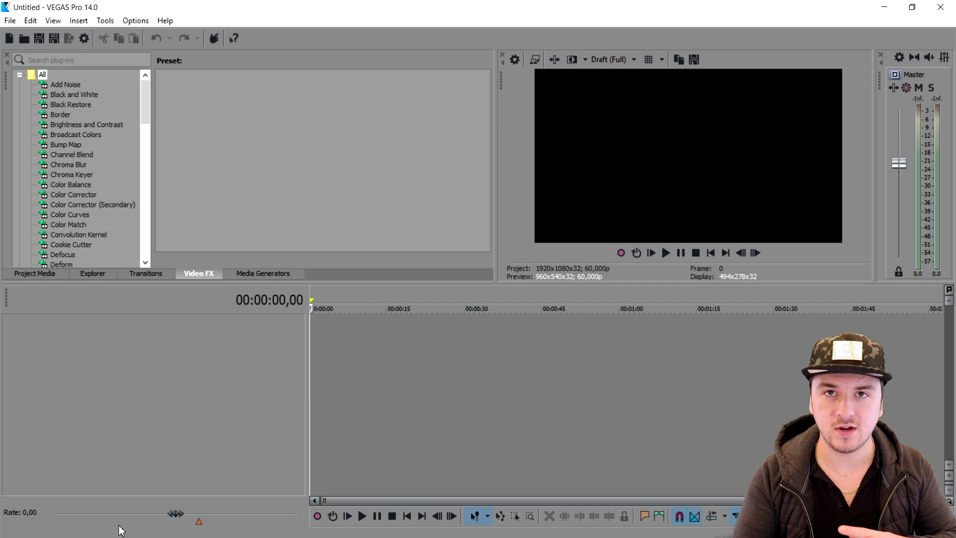
{"action": "mouse_move", "coordinate": [122, 537]}
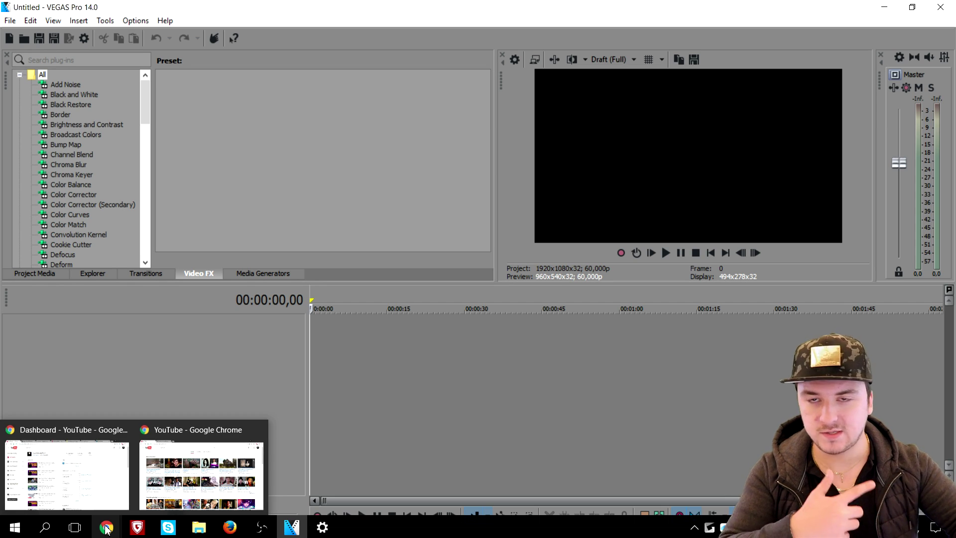
{"action": "mouse_move", "coordinate": [182, 488]}
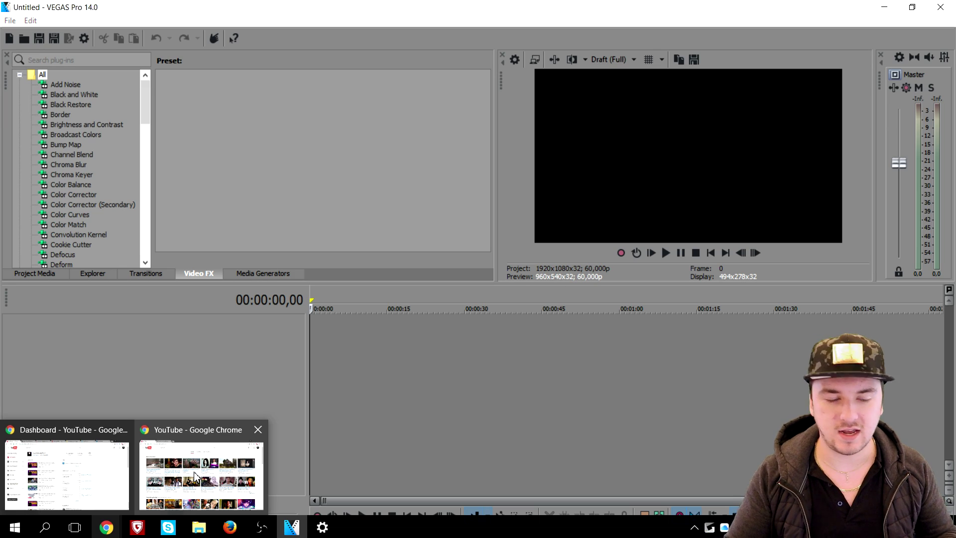
{"action": "left_click", "coordinate": [194, 476]}
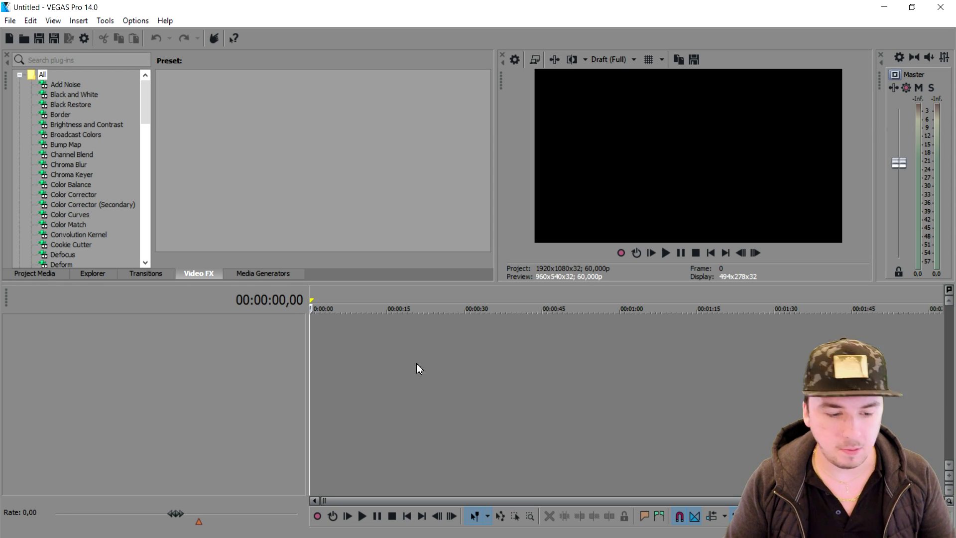
{"action": "mouse_move", "coordinate": [797, 535]}
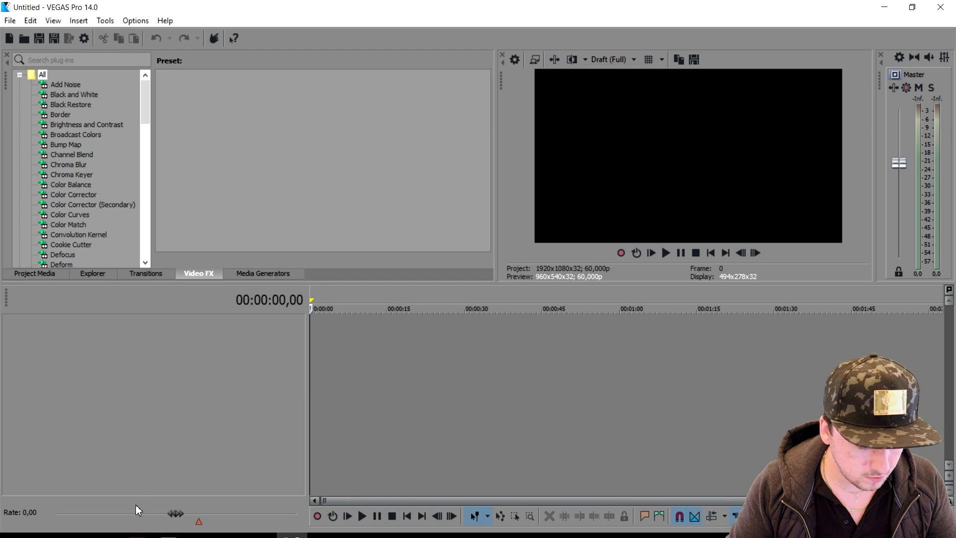
{"action": "left_click", "coordinate": [106, 527]}
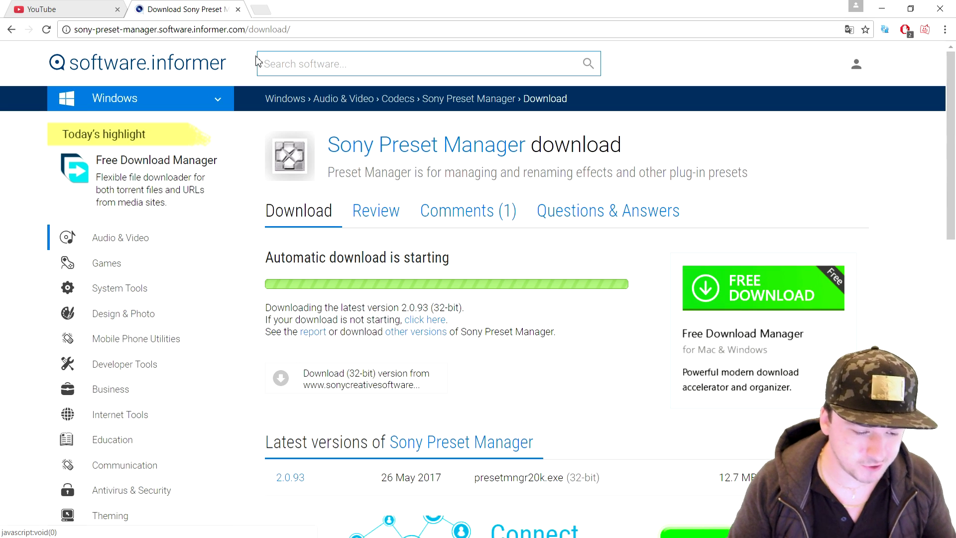
Step: Download the Preset Manager 2.0.93 installer from Latest versions and launch it
{"action": "scroll", "coordinate": [486, 326], "scroll_direction": "down", "scroll_amount": 3}
{"action": "scroll", "coordinate": [485, 326], "scroll_direction": "down", "scroll_amount": 7}
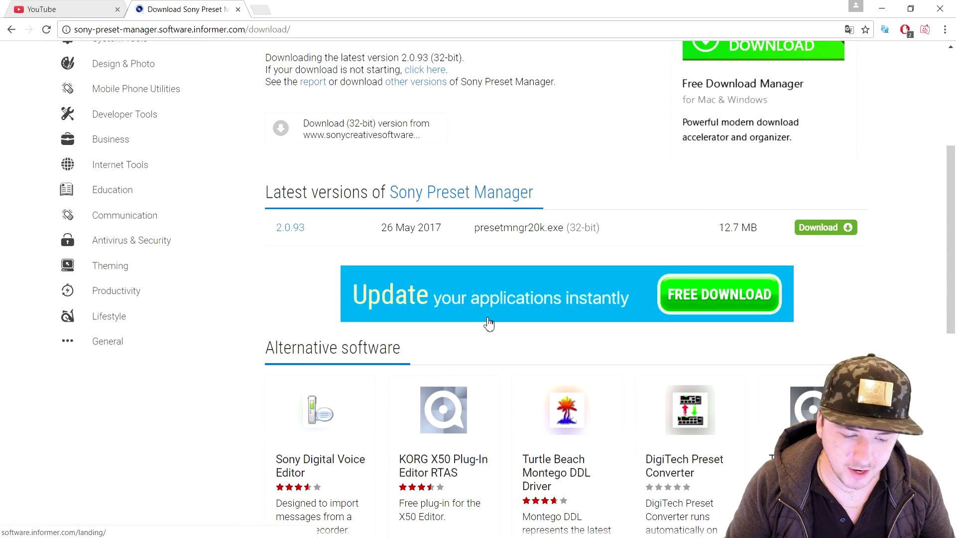
{"action": "scroll", "coordinate": [451, 363], "scroll_direction": "up", "scroll_amount": 10}
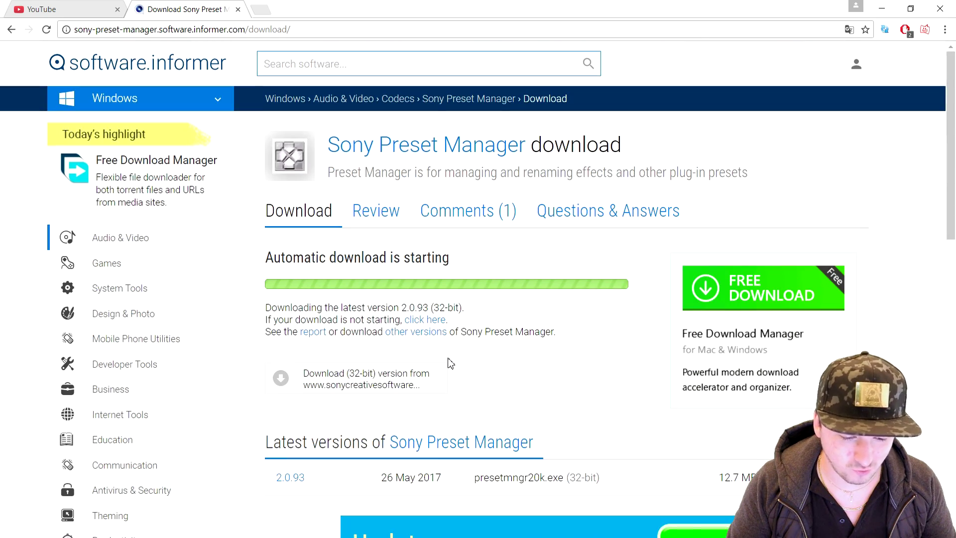
{"action": "scroll", "coordinate": [451, 363], "scroll_direction": "down", "scroll_amount": 5}
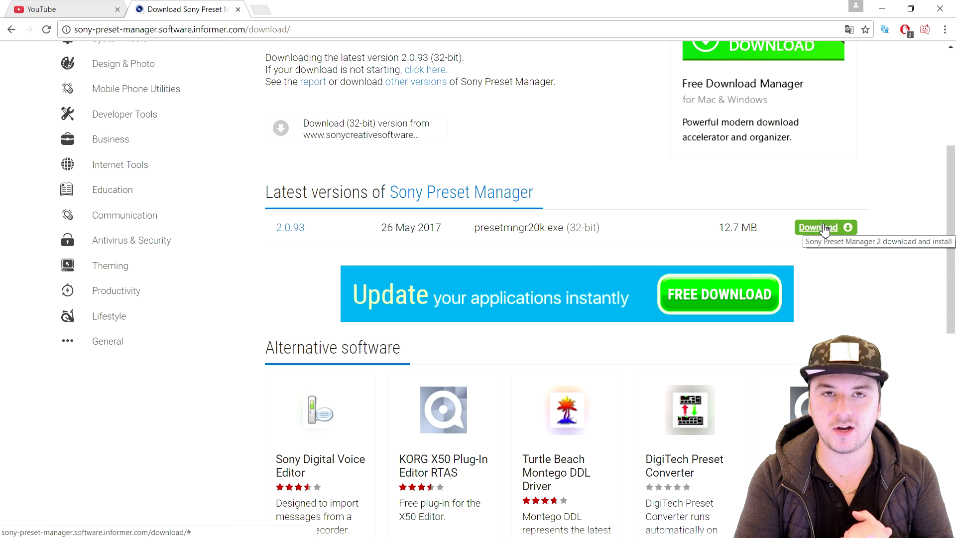
{"action": "left_click", "coordinate": [823, 228]}
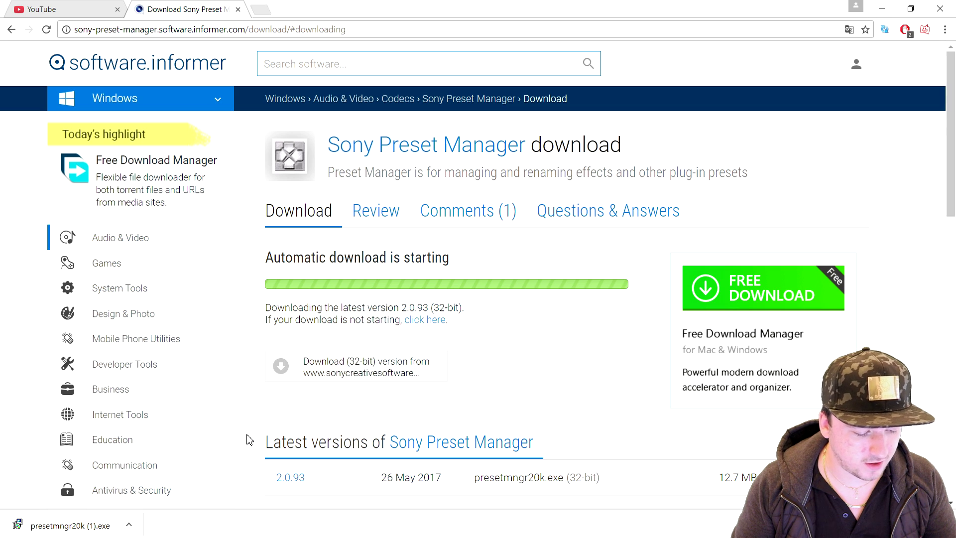
{"action": "left_click", "coordinate": [80, 526]}
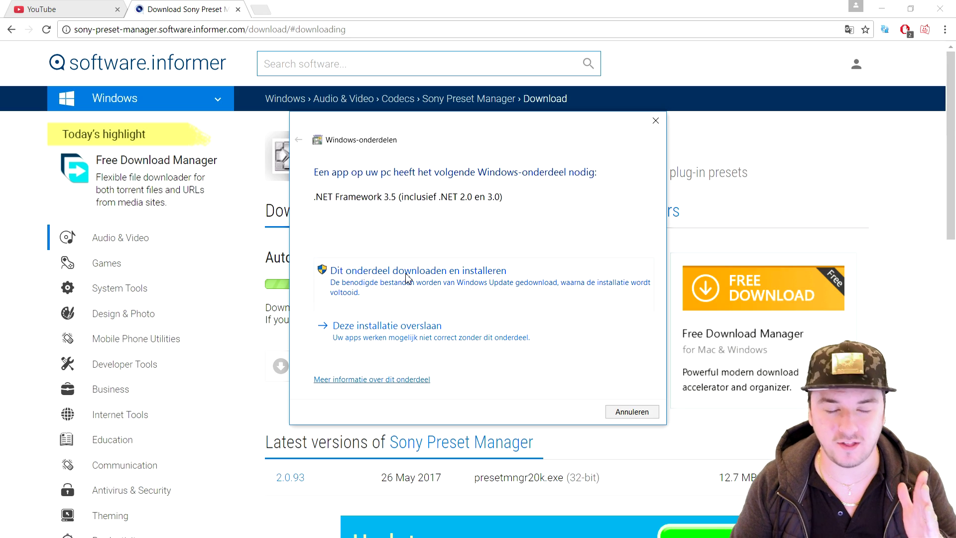
Step: Skip the .NET Framework 3.5 install with 'Deze installatie overslaan'
{"action": "left_click", "coordinate": [408, 339]}
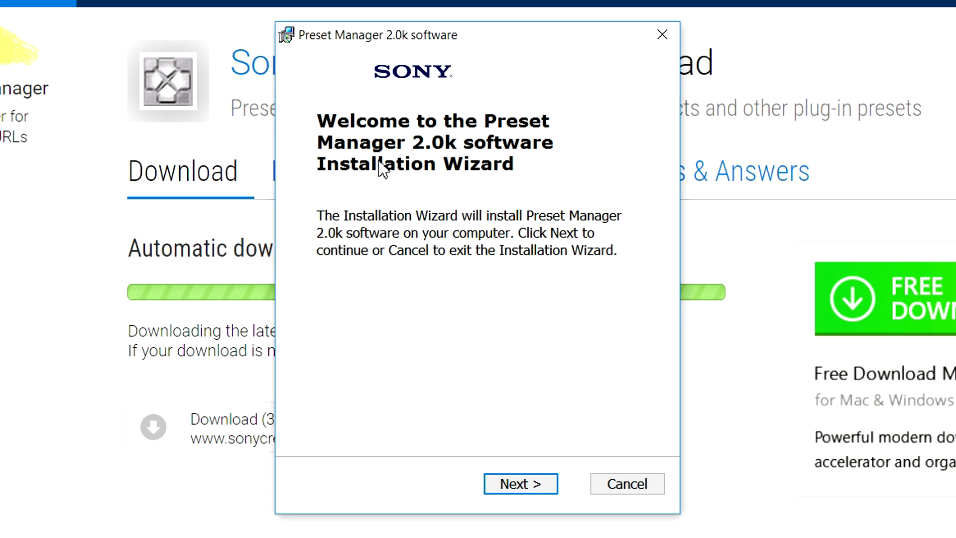
Step: Install Preset Manager 2.0k, accepting the license and default paths, then close the wizard
{"action": "left_click", "coordinate": [518, 485]}
{"action": "left_click", "coordinate": [296, 407]}
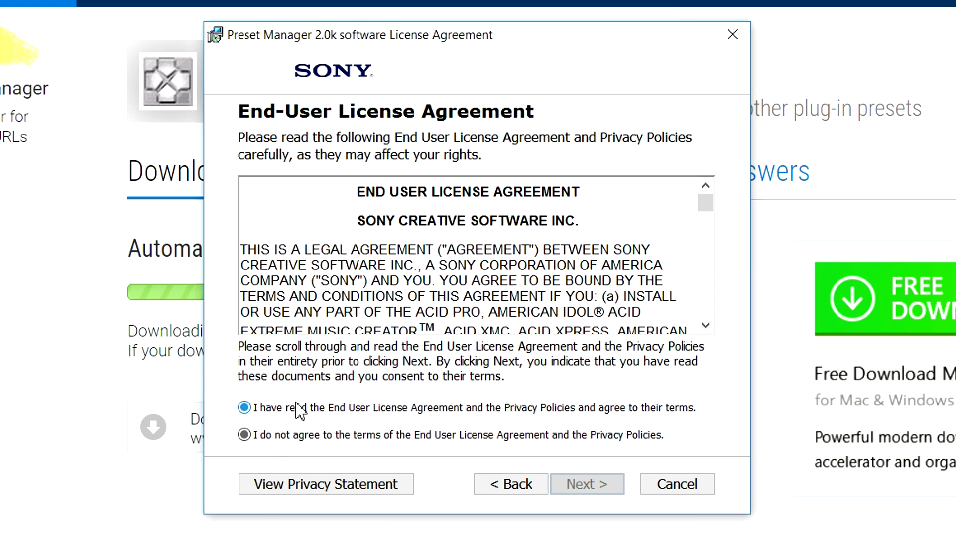
{"action": "left_click", "coordinate": [591, 492]}
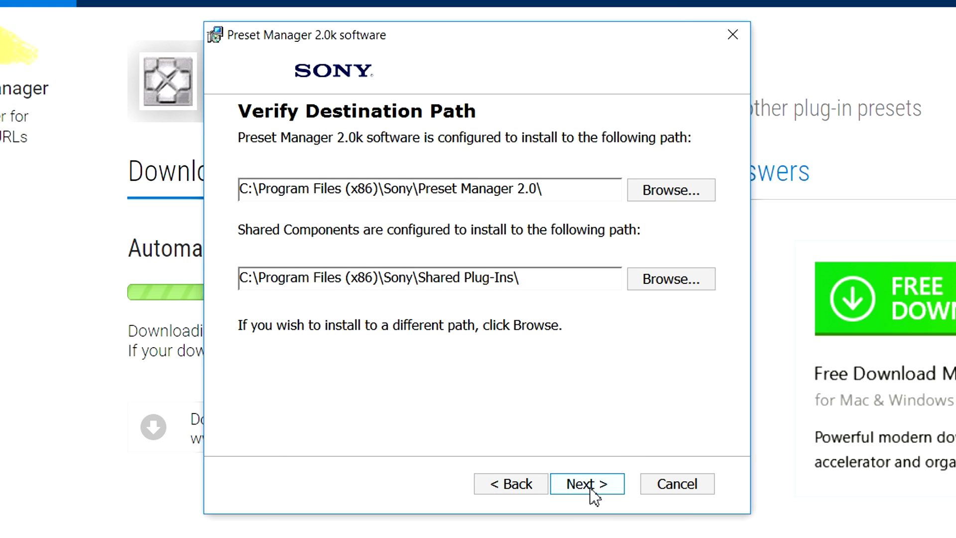
{"action": "left_click", "coordinate": [588, 485]}
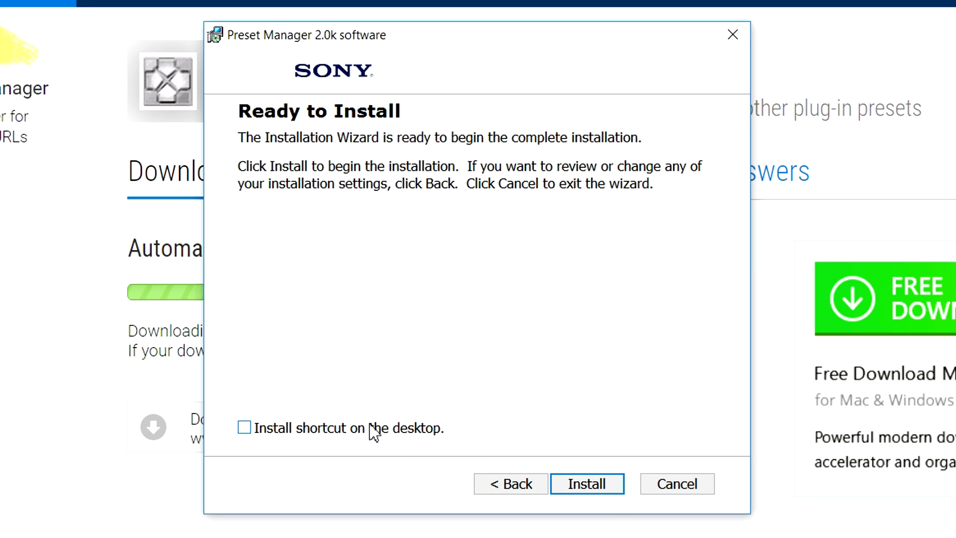
{"action": "left_click", "coordinate": [587, 483]}
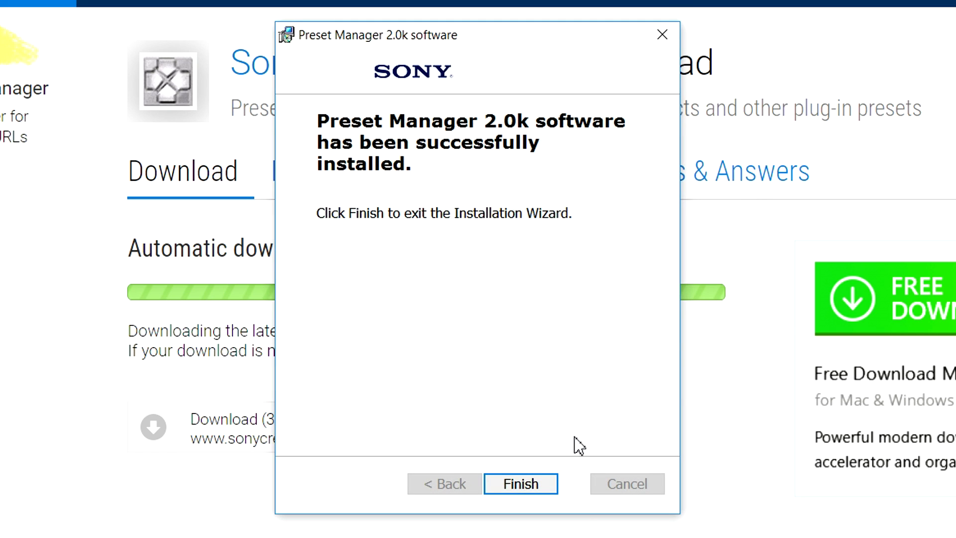
{"action": "left_click", "coordinate": [543, 495]}
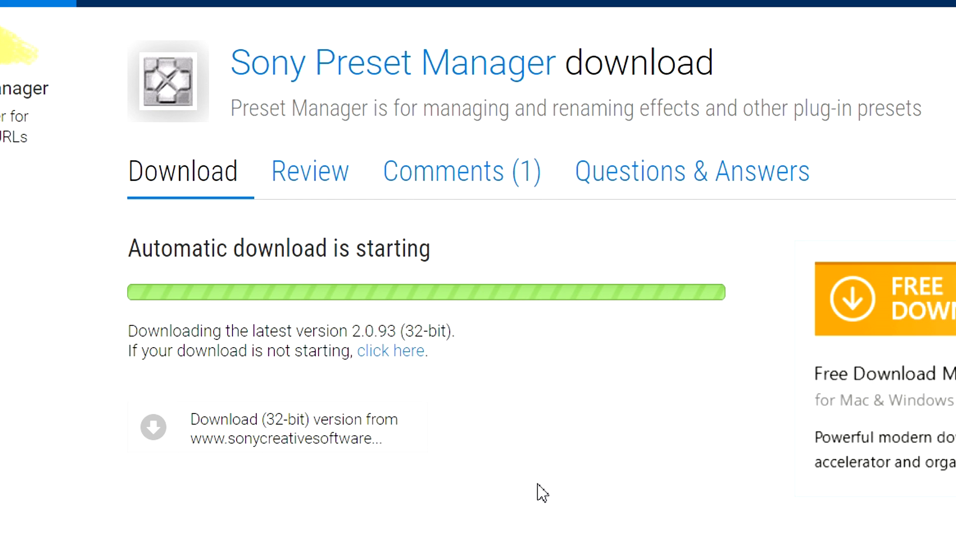
Step: Check Start search for 'preset' to find Preset Manager 2.0, then return to YouTube's search box
{"action": "key", "text": "super"}
{"action": "type", "text": "preset"}
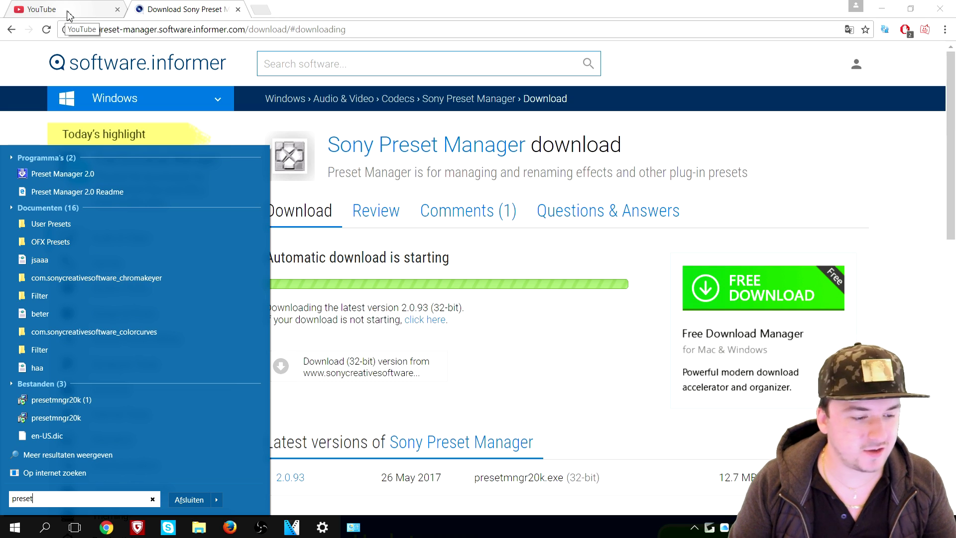
{"action": "left_click", "coordinate": [69, 16]}
{"action": "left_click", "coordinate": [234, 58]}
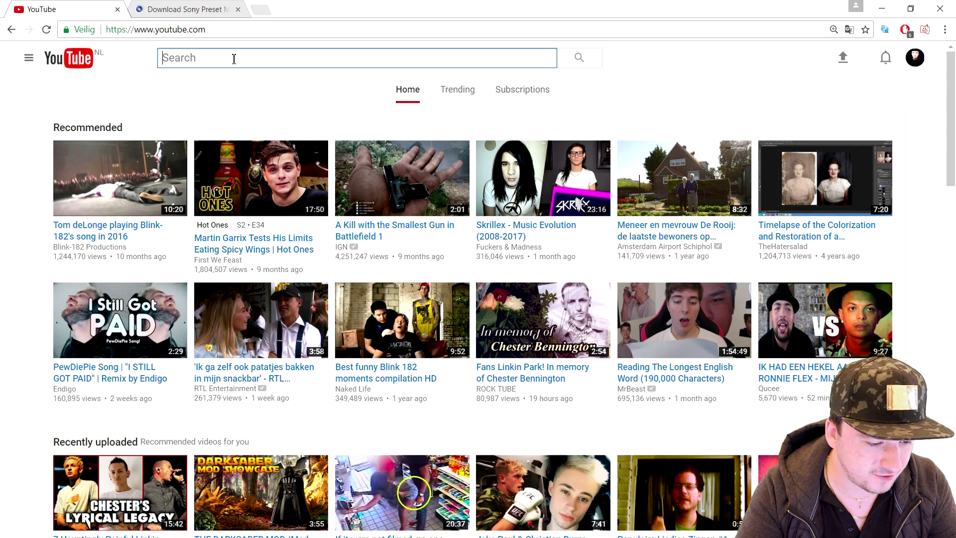
Step: Search YouTube for 'sony vegas color correction pack', then open, mute and pause the MEGA pack video
{"action": "type", "text": "sony ve"}
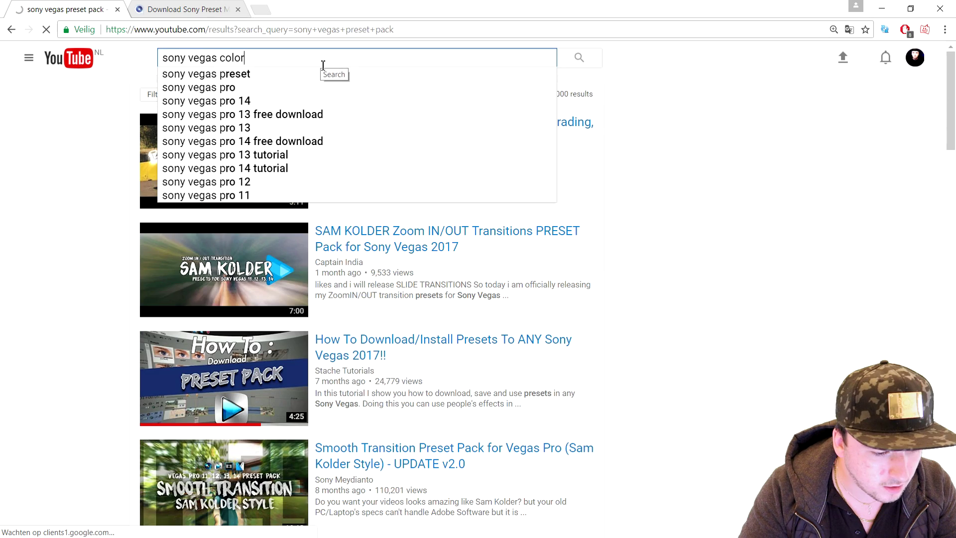
{"action": "type", "text": "correction pack"}
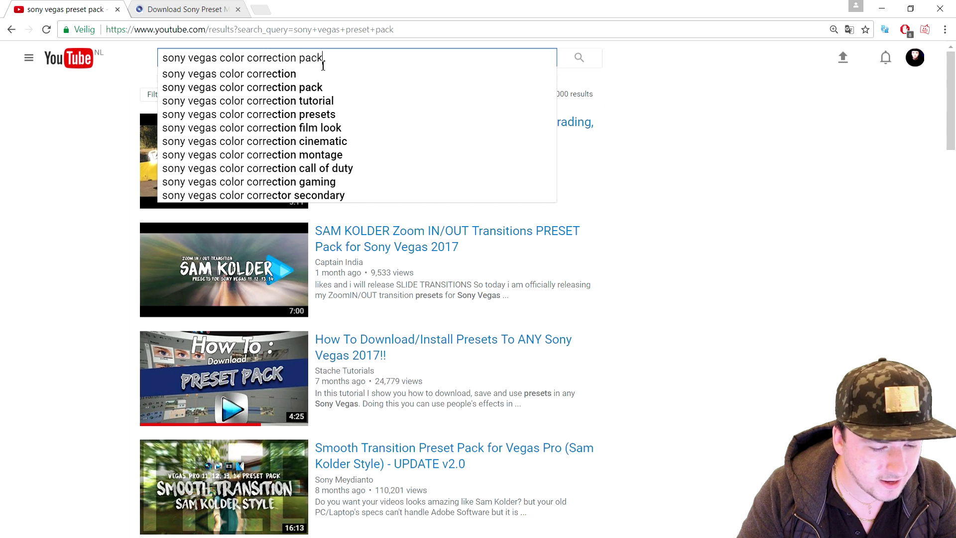
{"action": "key", "text": "Return"}
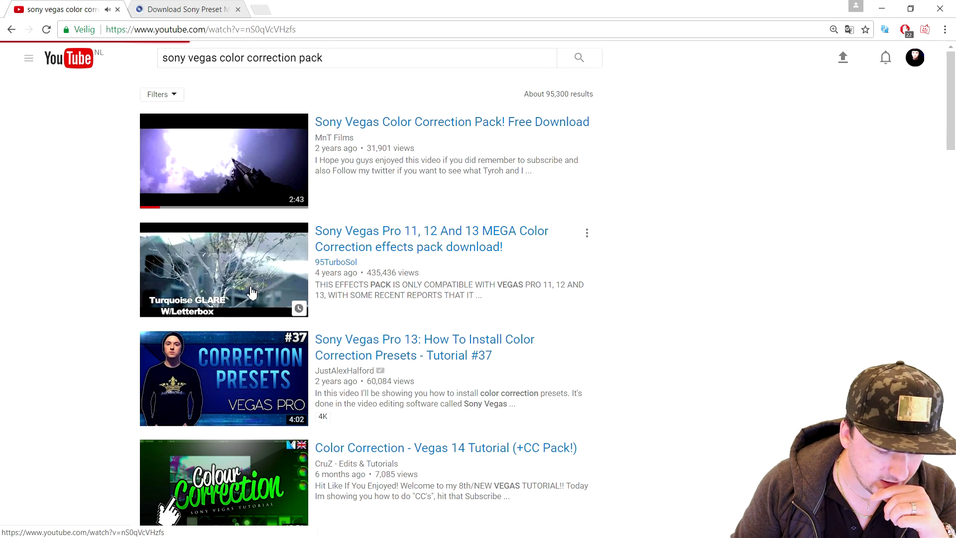
{"action": "left_click", "coordinate": [207, 60]}
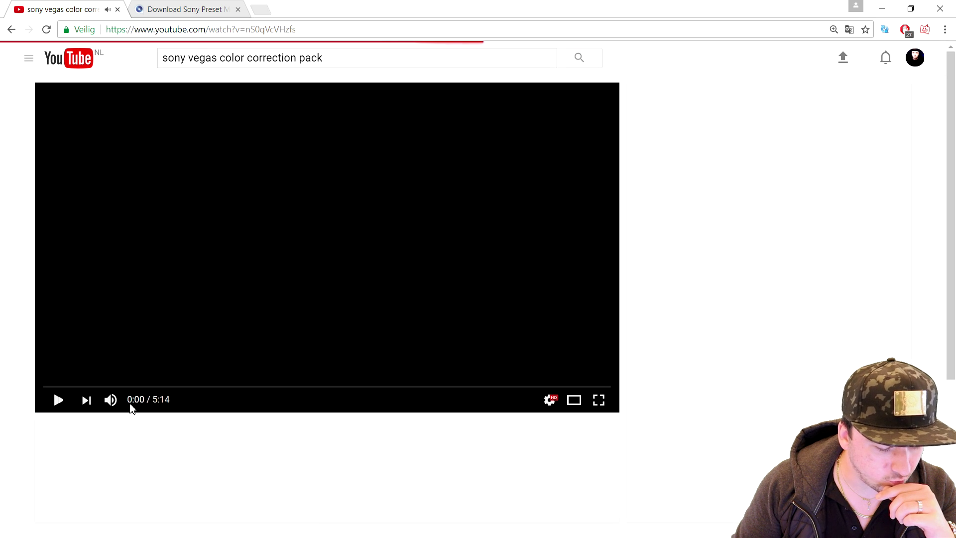
{"action": "left_click", "coordinate": [110, 400]}
{"action": "left_click", "coordinate": [184, 344]}
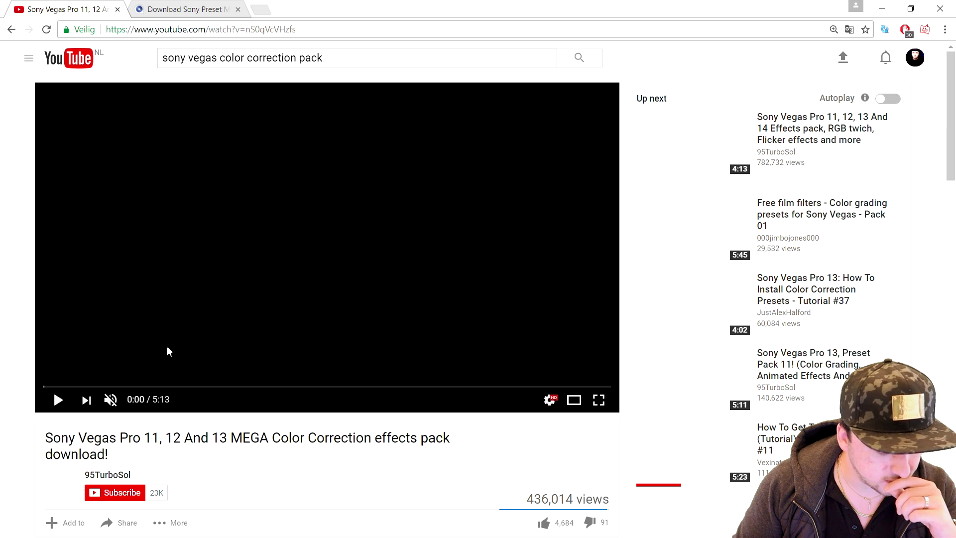
Step: Follow the description's MediaFire link to Preset pack 4 (CC Mega Pack)
{"action": "scroll", "coordinate": [209, 309], "scroll_direction": "down", "scroll_amount": 6}
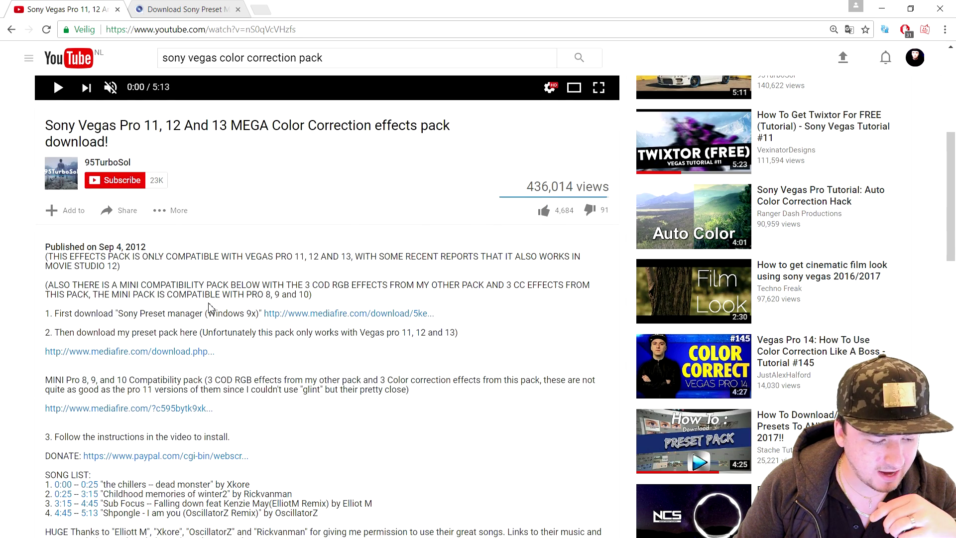
{"action": "scroll", "coordinate": [209, 308], "scroll_direction": "down", "scroll_amount": 2}
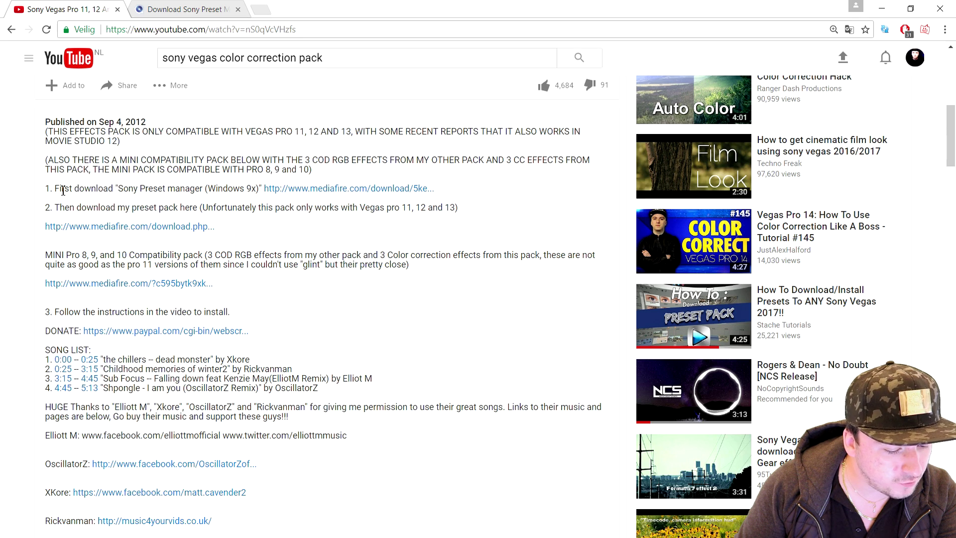
{"action": "left_click_drag", "start_coordinate": [66, 191], "coordinate": [197, 188]}
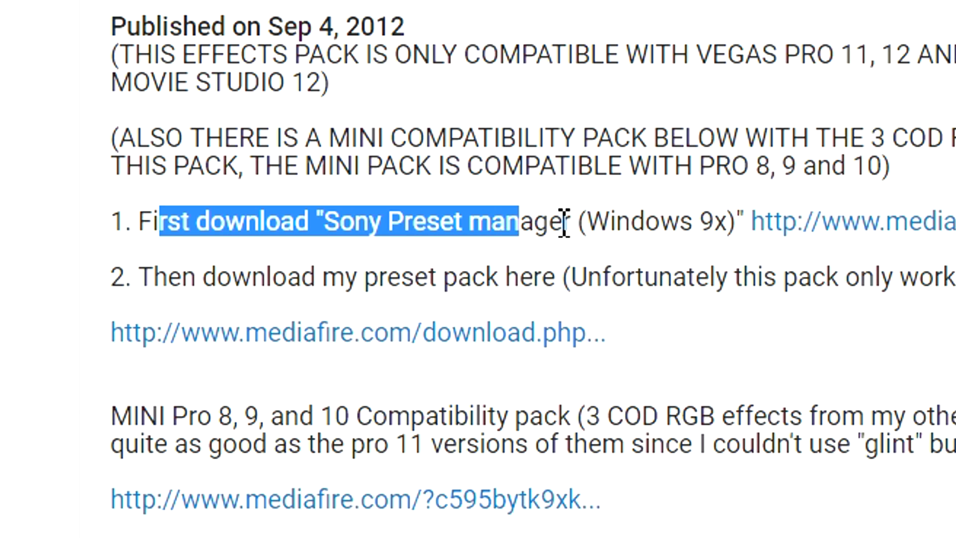
{"action": "left_click", "coordinate": [199, 189]}
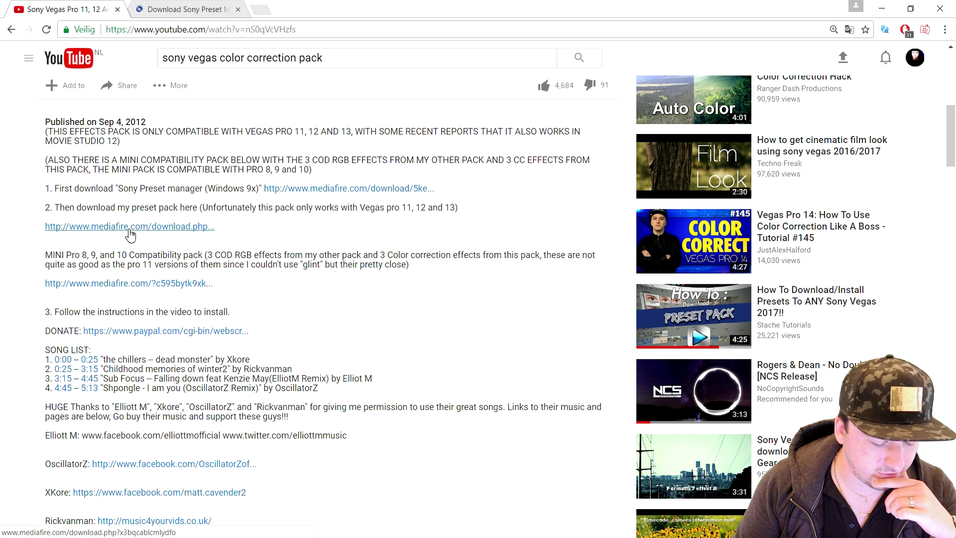
{"action": "left_click", "coordinate": [130, 228]}
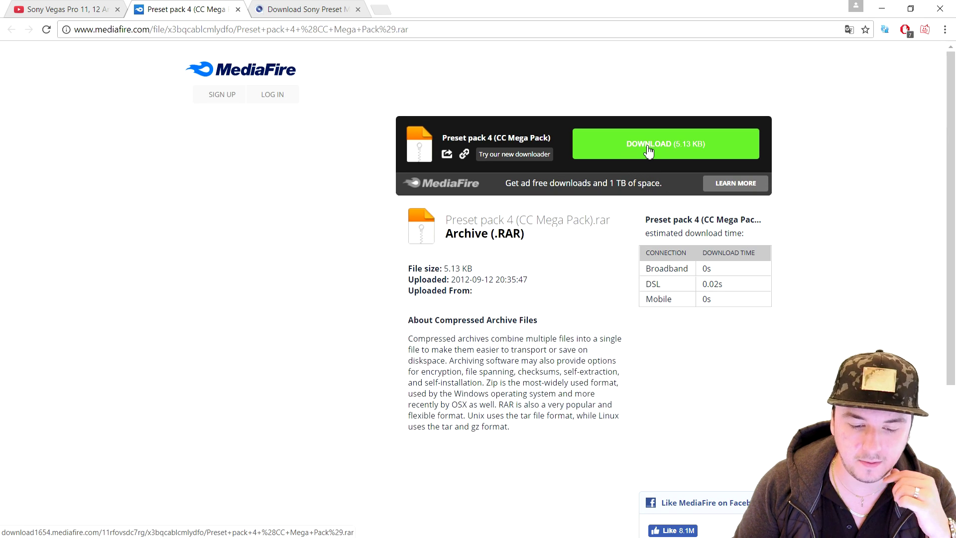
Step: Download Preset pack 4 (CC Mega Pack).rar and show it in its folder
{"action": "left_click", "coordinate": [649, 150]}
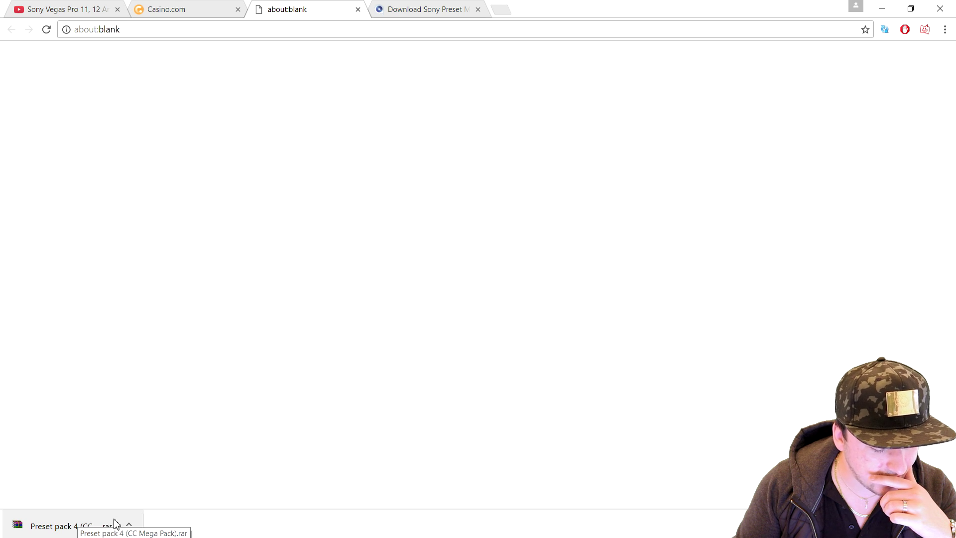
{"action": "left_click", "coordinate": [129, 527]}
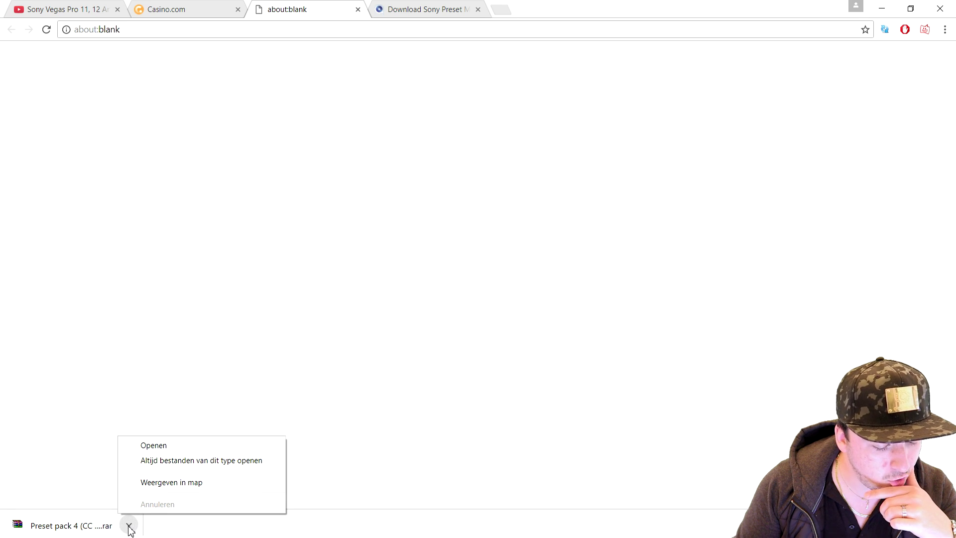
{"action": "left_click", "coordinate": [171, 482]}
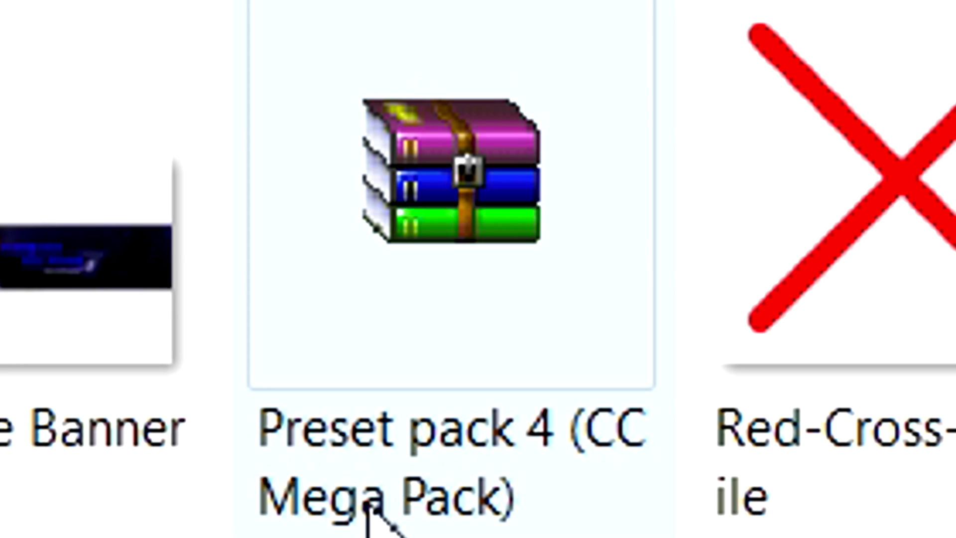
Step: Extract Preset pack 4 (CC Mega Pack).rar here to get its SFPRESET file in Afbeeldingen
{"action": "right_click", "coordinate": [364, 506]}
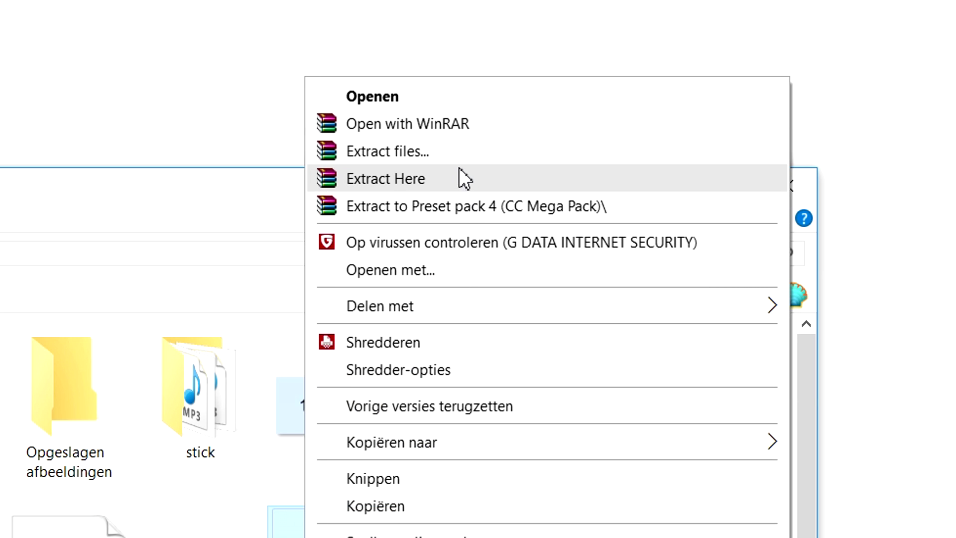
{"action": "left_click", "coordinate": [456, 179]}
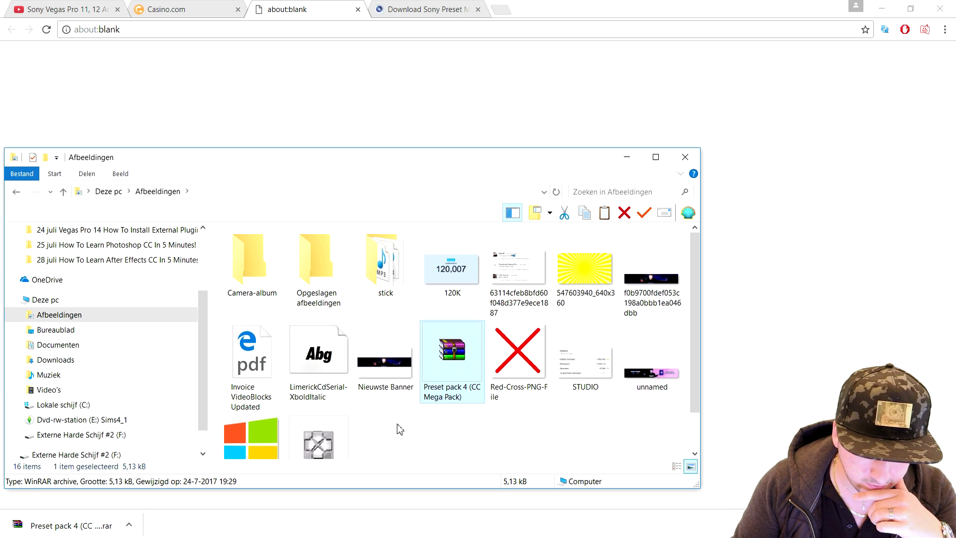
{"action": "scroll", "coordinate": [392, 435], "scroll_direction": "down", "scroll_amount": 1}
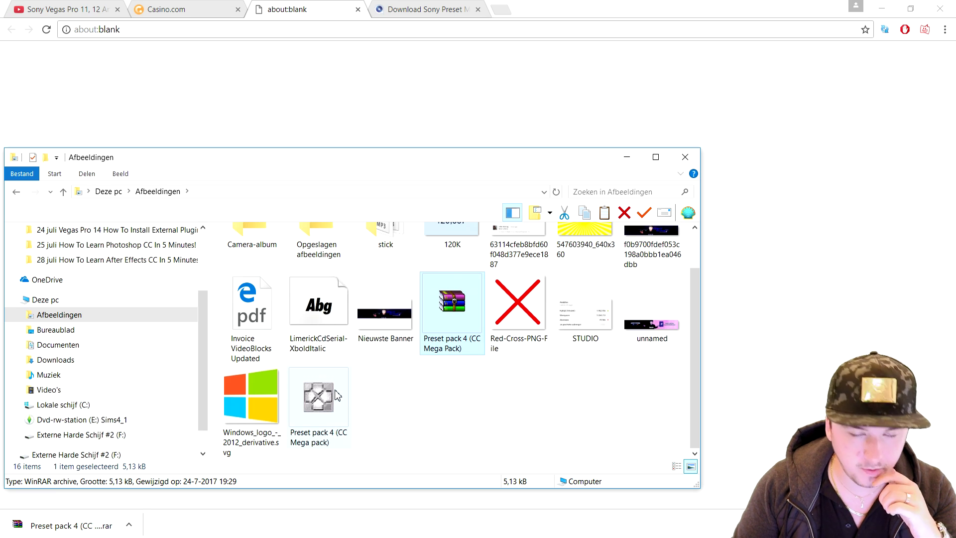
{"action": "mouse_move", "coordinate": [337, 395]}
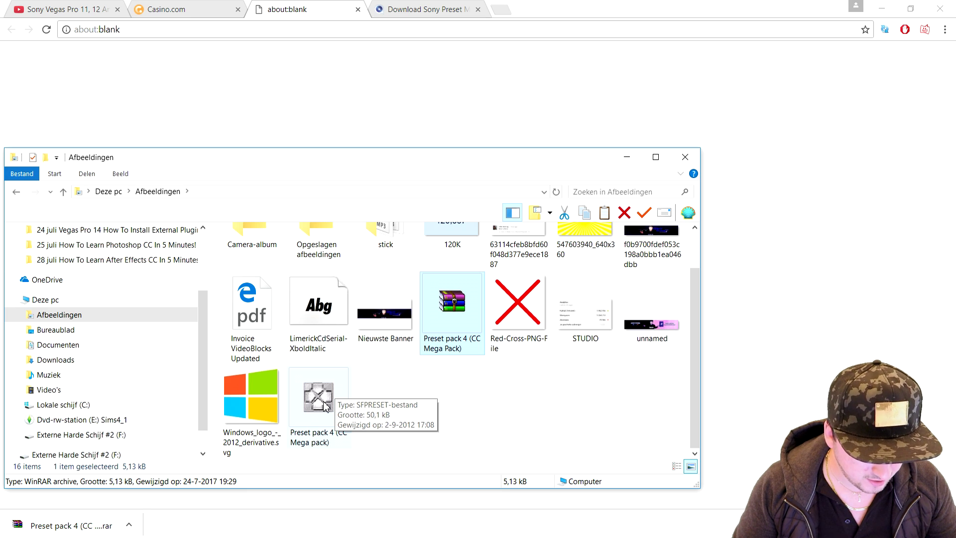
{"action": "key", "text": "super"}
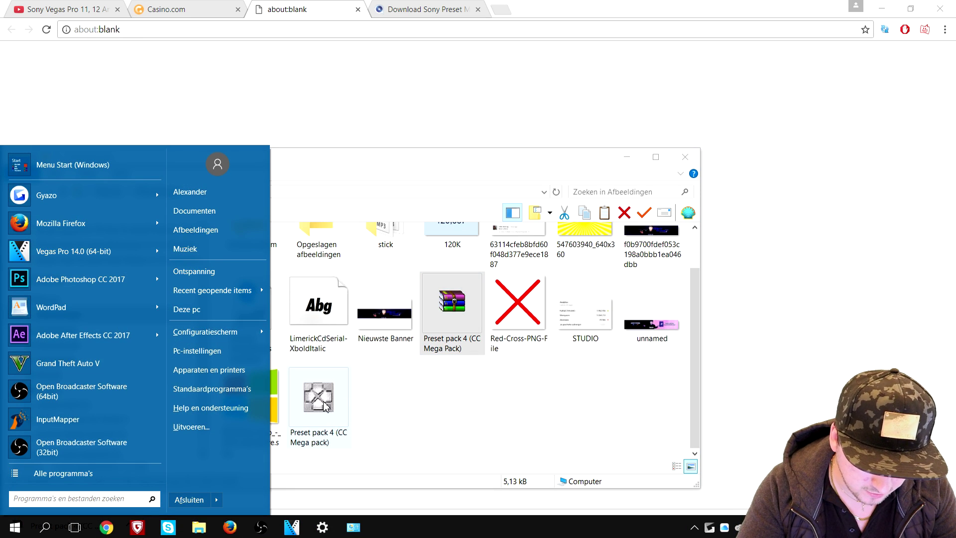
Step: Launch Preset Manager 2.0 from Start search and move it clear of Explorer
{"action": "type", "text": "preset"}
{"action": "key", "text": "Escape"}
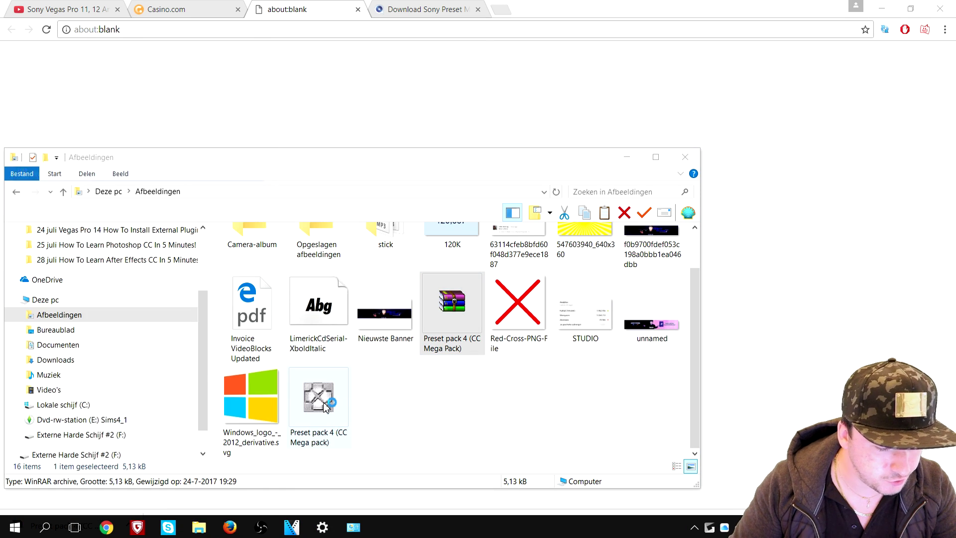
{"action": "double_click", "coordinate": [326, 406]}
{"action": "left_click_drag", "start_coordinate": [104, 15], "coordinate": [394, 77]}
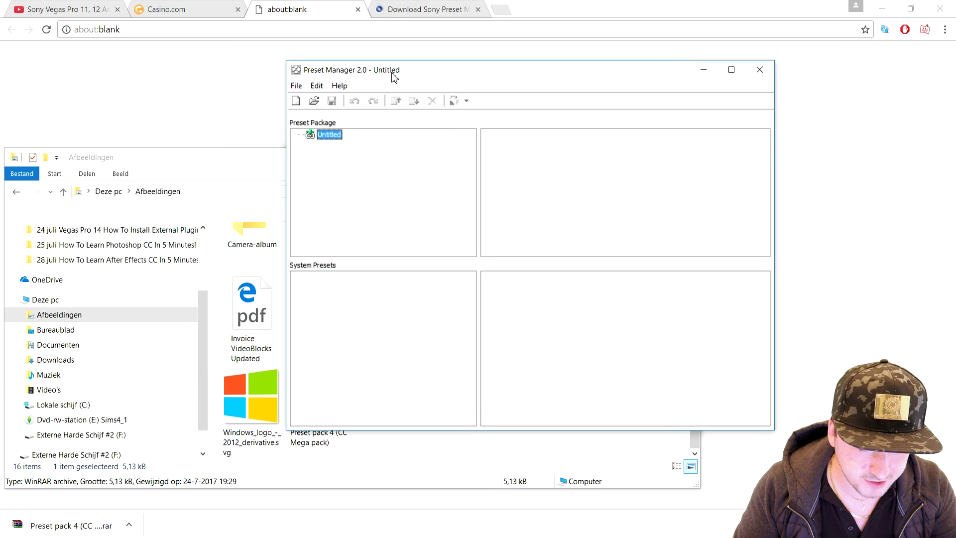
{"action": "left_click", "coordinate": [250, 172]}
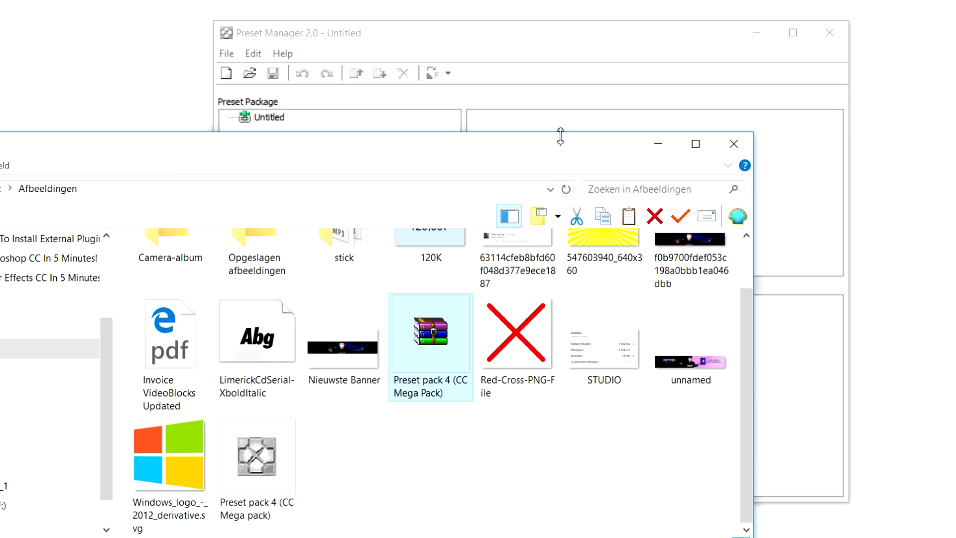
{"action": "left_click", "coordinate": [659, 147]}
{"action": "left_click_drag", "start_coordinate": [386, 26], "coordinate": [297, 47]}
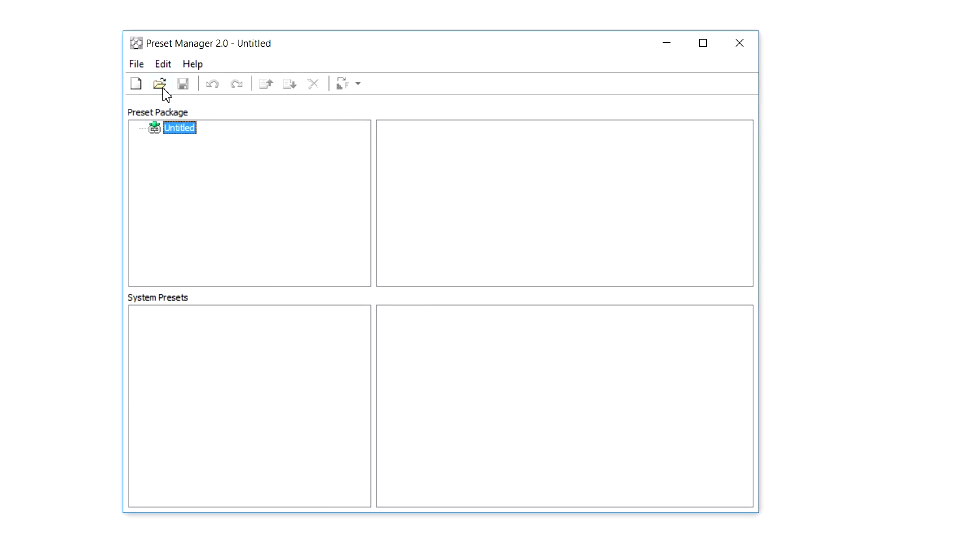
Step: Open Preset pack 4 (CC Mega pack).sfpreset via File > Open
{"action": "left_click", "coordinate": [136, 65]}
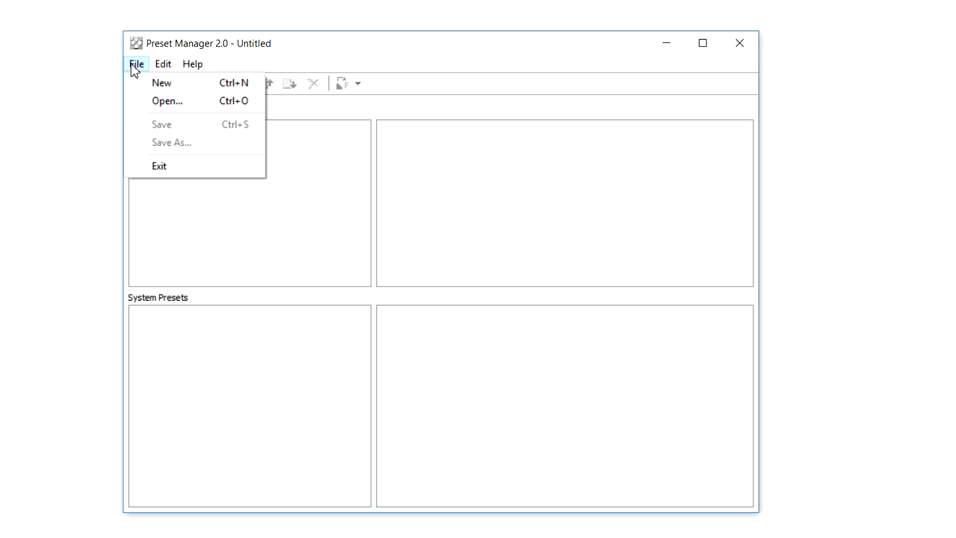
{"action": "left_click", "coordinate": [167, 102]}
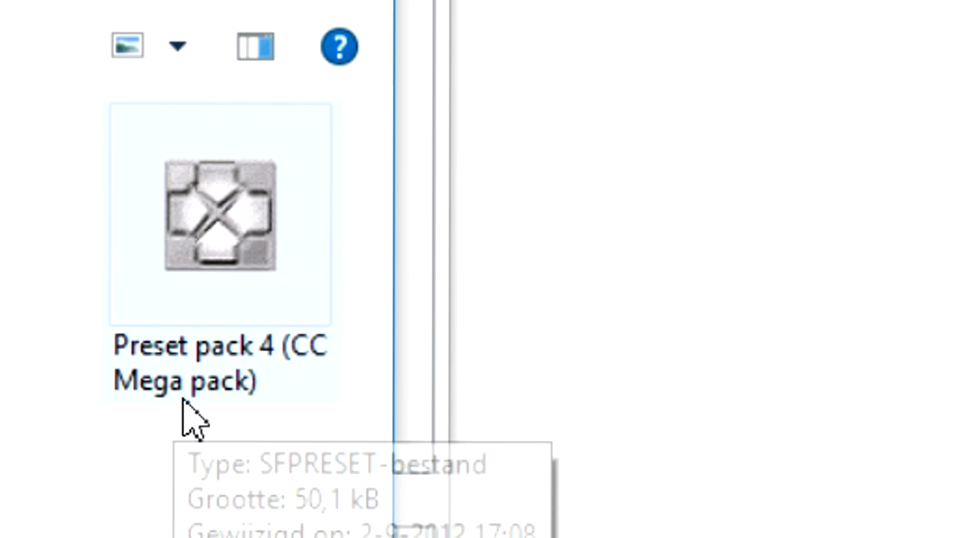
{"action": "double_click", "coordinate": [640, 246]}
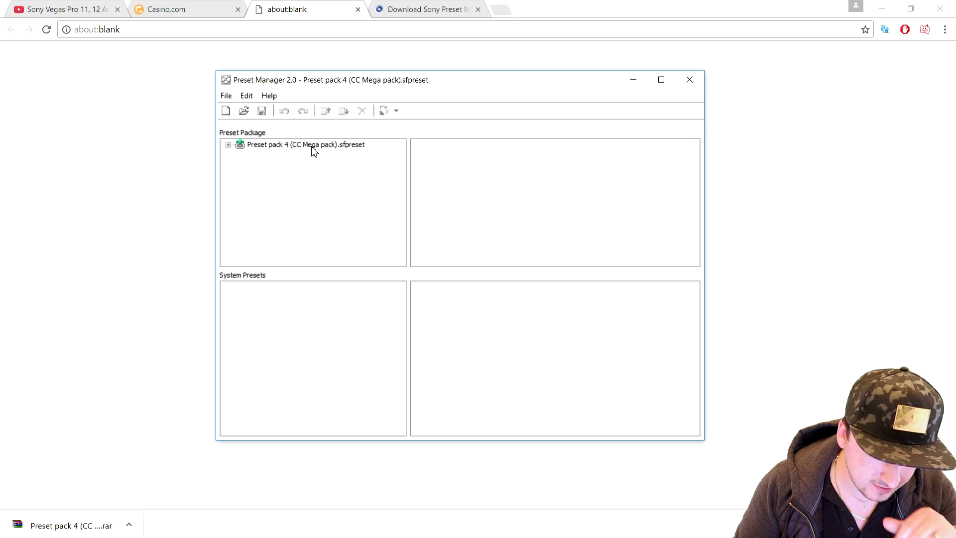
Step: Select all 17 presets in the pack's FX Chains folder and copy them to System Presets
{"action": "double_click", "coordinate": [306, 145]}
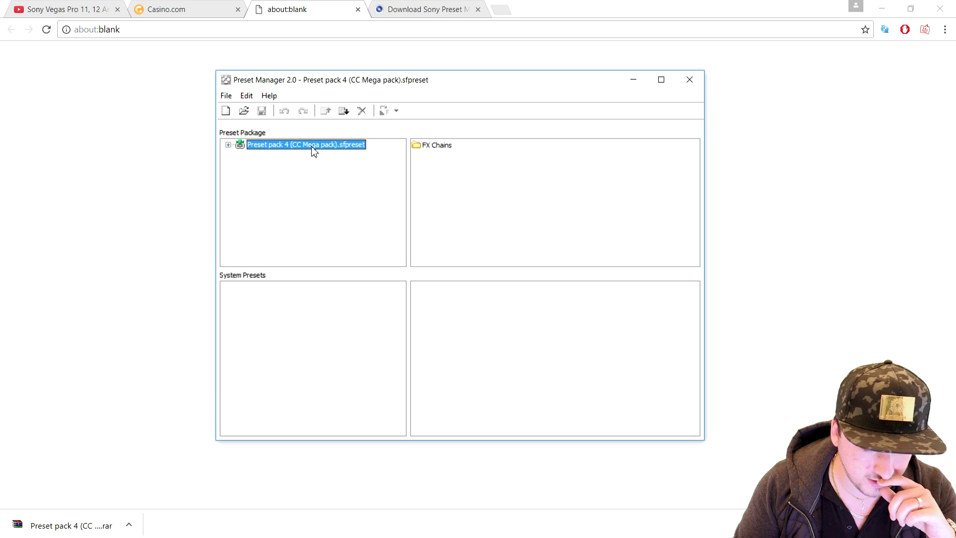
{"action": "double_click", "coordinate": [441, 146]}
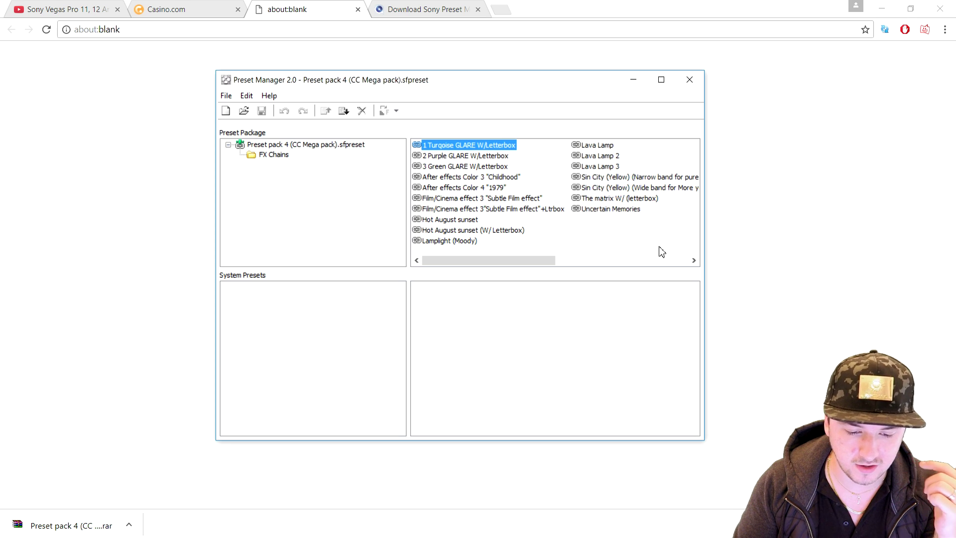
{"action": "left_click_drag", "start_coordinate": [678, 255], "coordinate": [426, 133]}
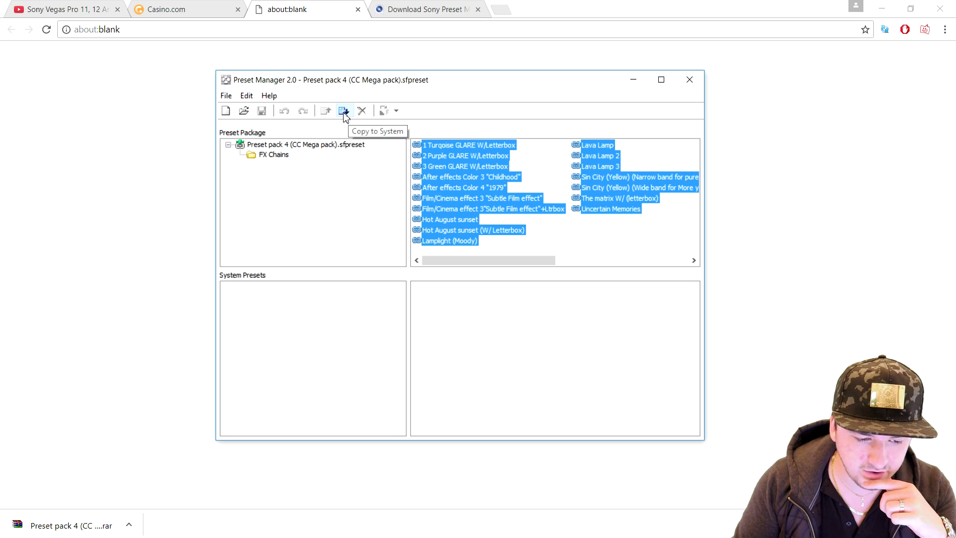
{"action": "left_click", "coordinate": [323, 145]}
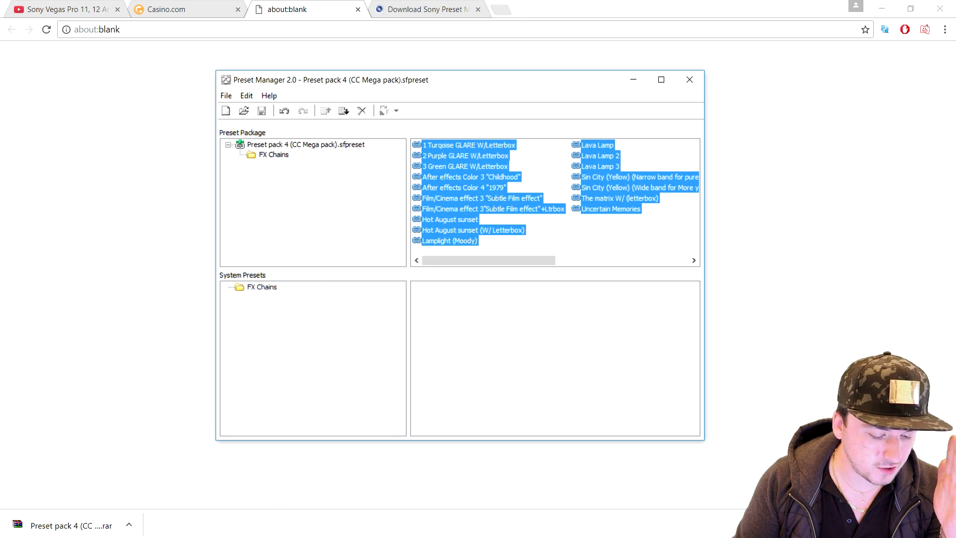
{"action": "left_click", "coordinate": [288, 528]}
{"action": "right_click", "coordinate": [289, 529]}
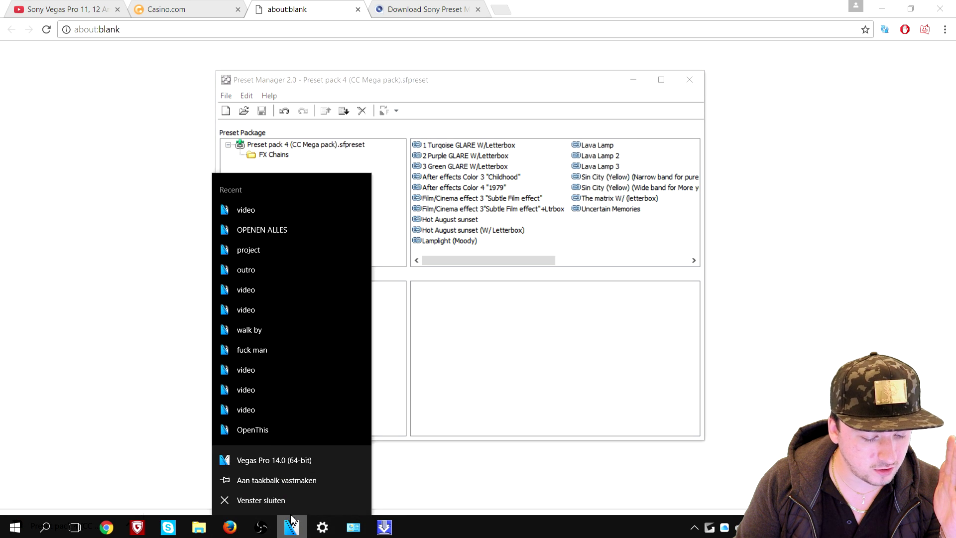
Step: Restart VEGAS Pro and drag the Red Solid Color generator preset onto the timeline
{"action": "left_click", "coordinate": [282, 506]}
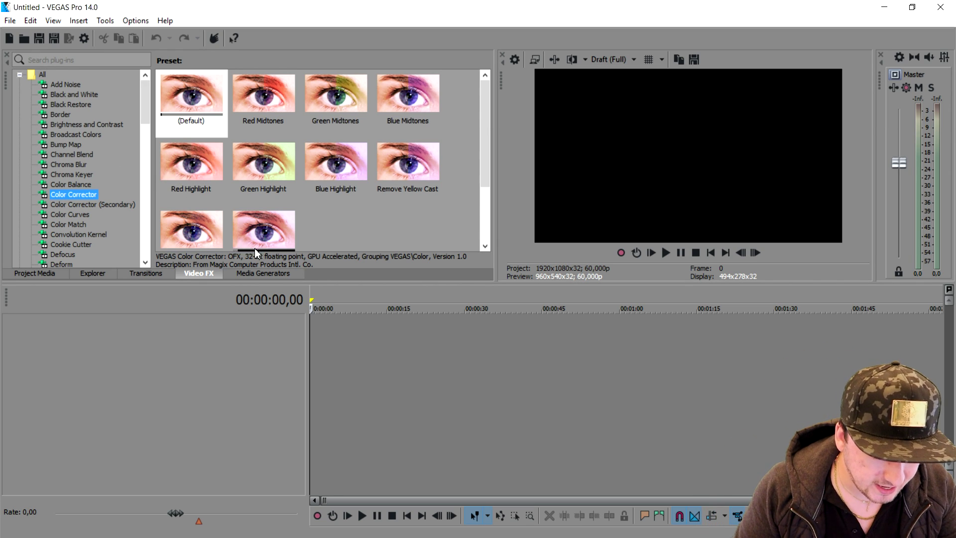
{"action": "left_click", "coordinate": [252, 274]}
{"action": "left_click", "coordinate": [76, 146]}
{"action": "left_click_drag", "start_coordinate": [294, 109], "coordinate": [338, 323]}
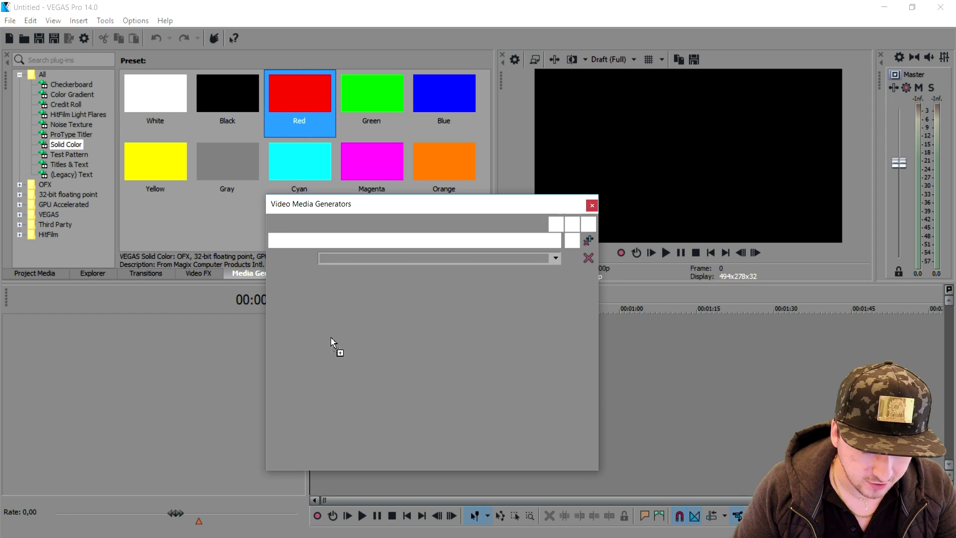
Step: Move the red Solid Color event to 00:00:00 and open its Event Pan/Crop window
{"action": "left_click", "coordinate": [593, 207]}
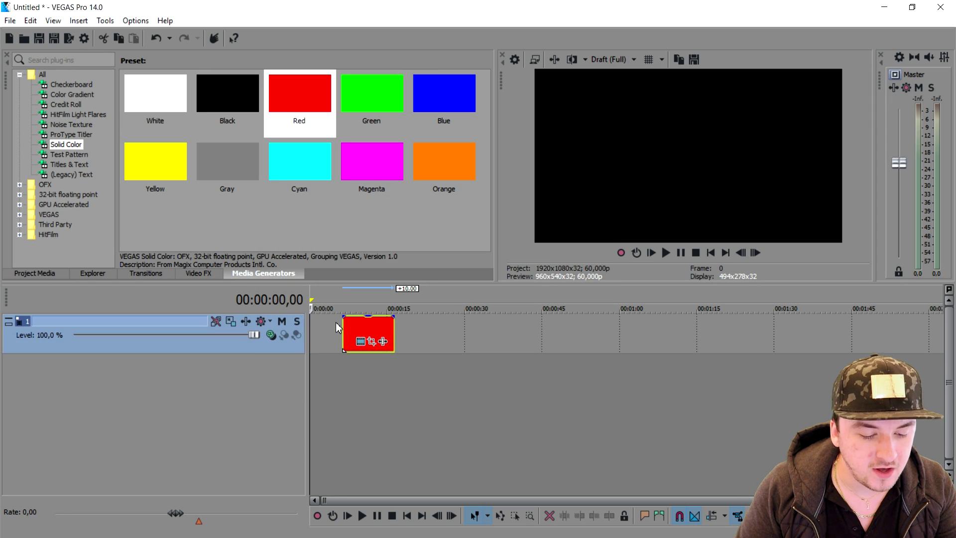
{"action": "left_click_drag", "start_coordinate": [343, 329], "coordinate": [302, 329]}
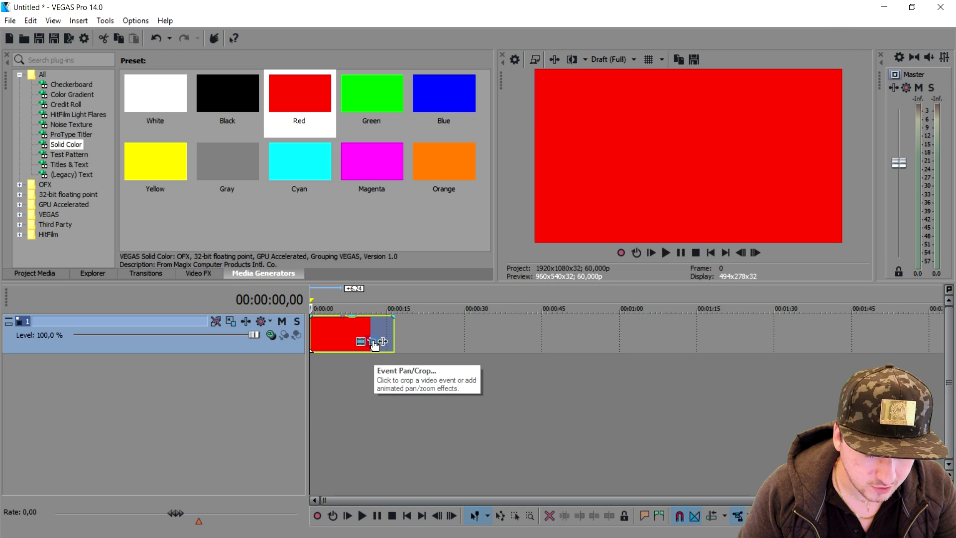
{"action": "left_click", "coordinate": [544, 287]}
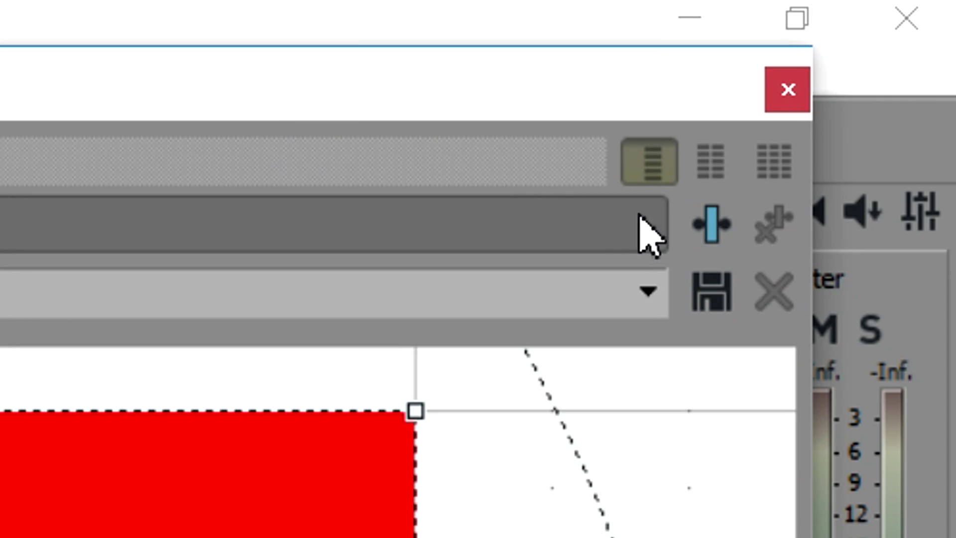
Step: Open the Plug-In Chooser and show the imported presets in the FX Filter Packages folder
{"action": "left_click", "coordinate": [712, 225]}
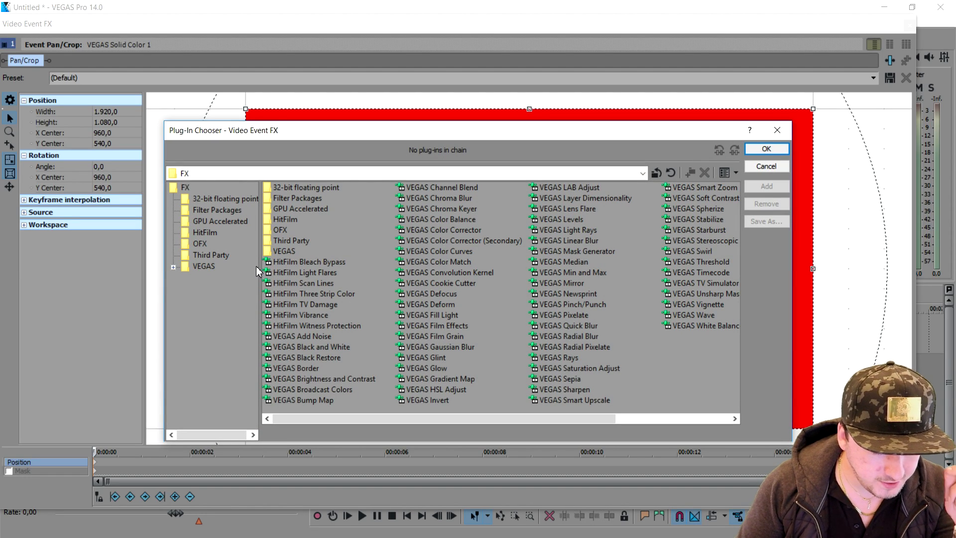
{"action": "double_click", "coordinate": [204, 267]}
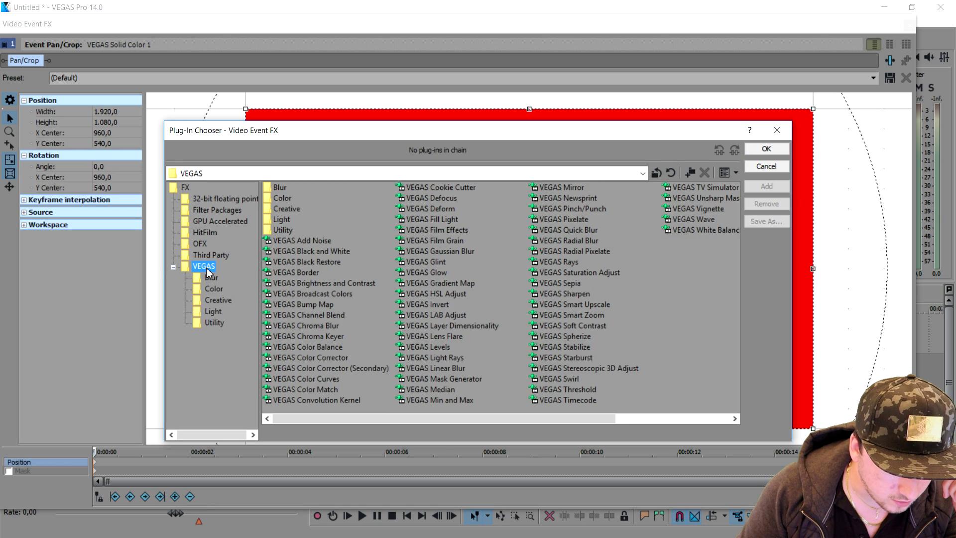
{"action": "double_click", "coordinate": [185, 187]}
{"action": "double_click", "coordinate": [114, 173]}
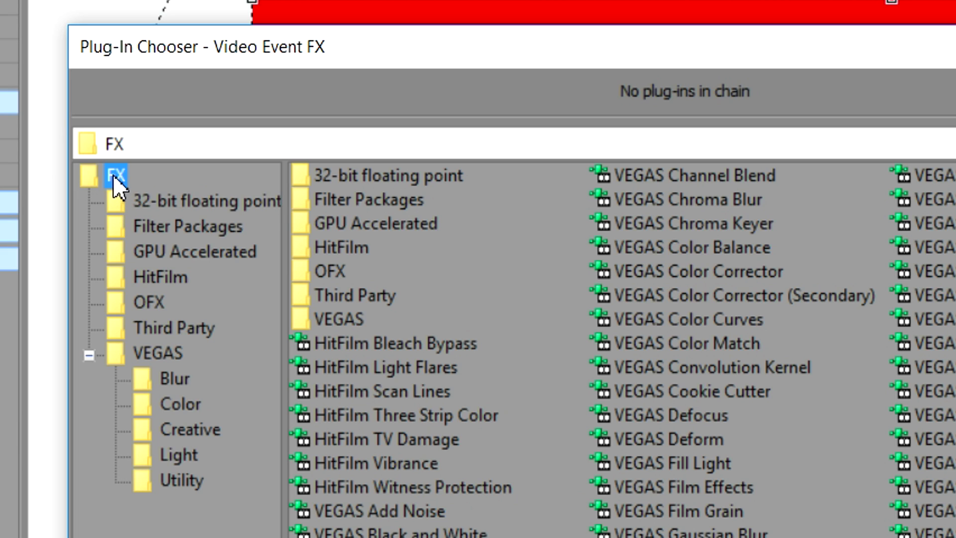
{"action": "left_click", "coordinate": [214, 228]}
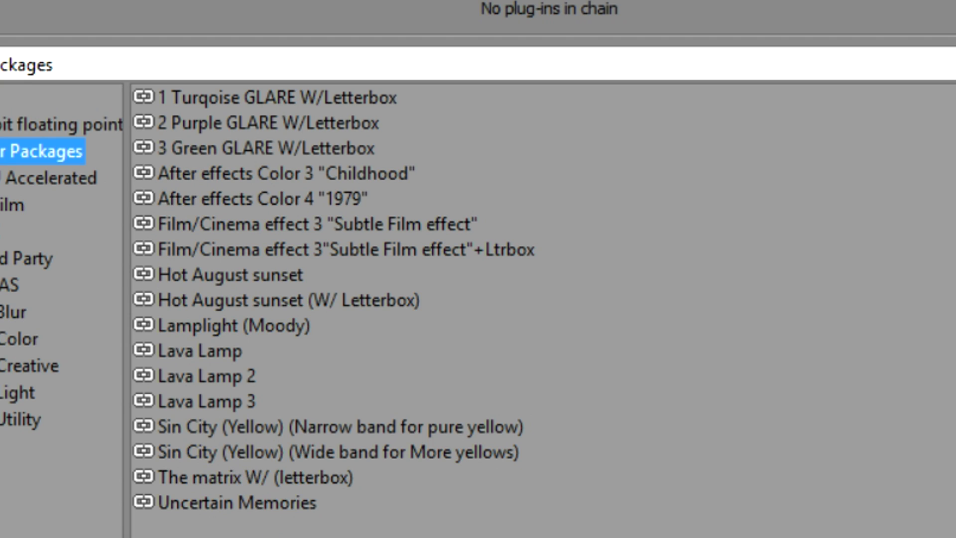
Step: Add the After effects Color 3 "Childhood" preset to the event's plug-in chain
{"action": "left_click_drag", "start_coordinate": [331, 384], "coordinate": [304, 185]}
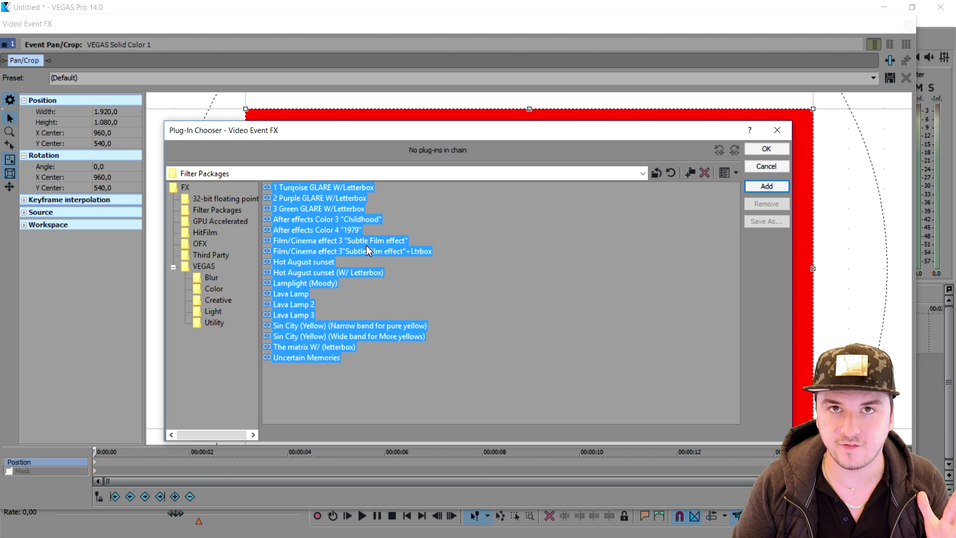
{"action": "left_click", "coordinate": [423, 246]}
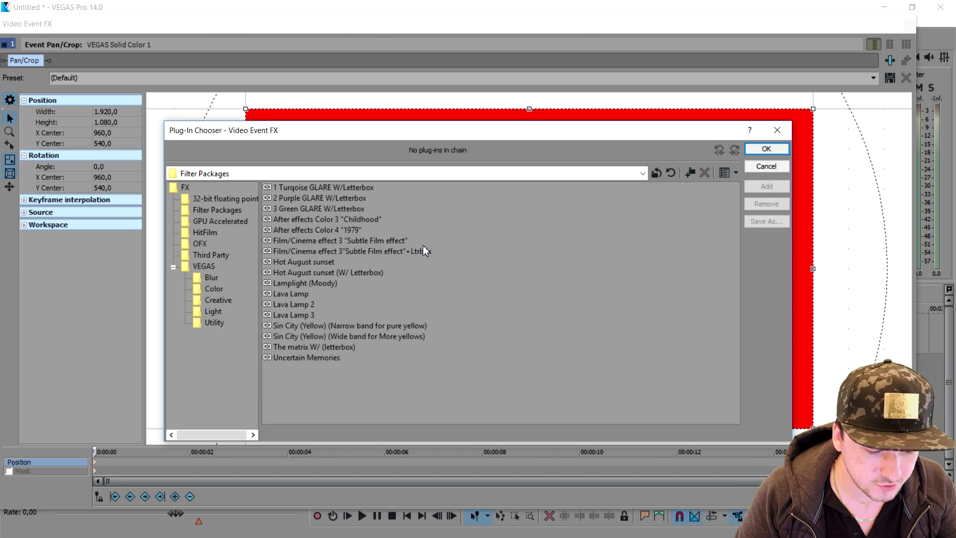
{"action": "double_click", "coordinate": [334, 223]}
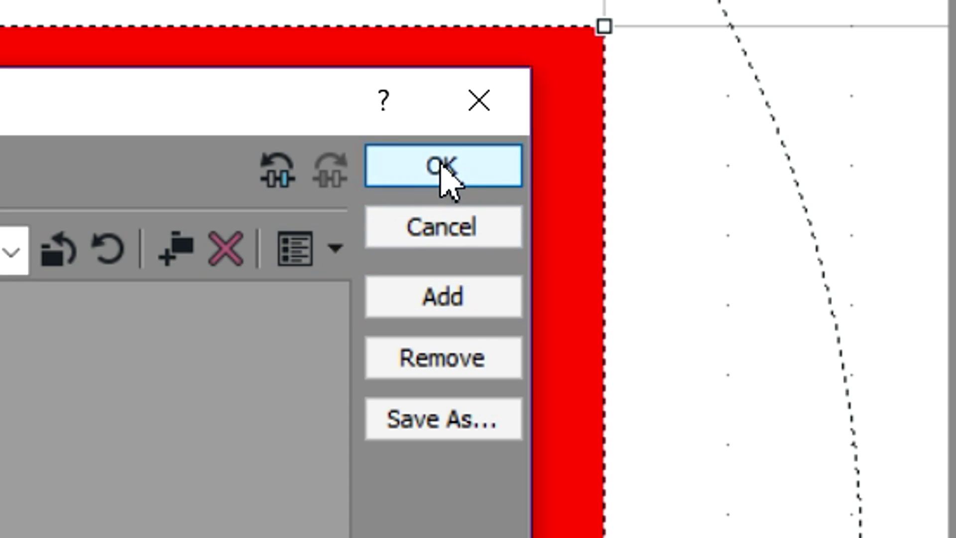